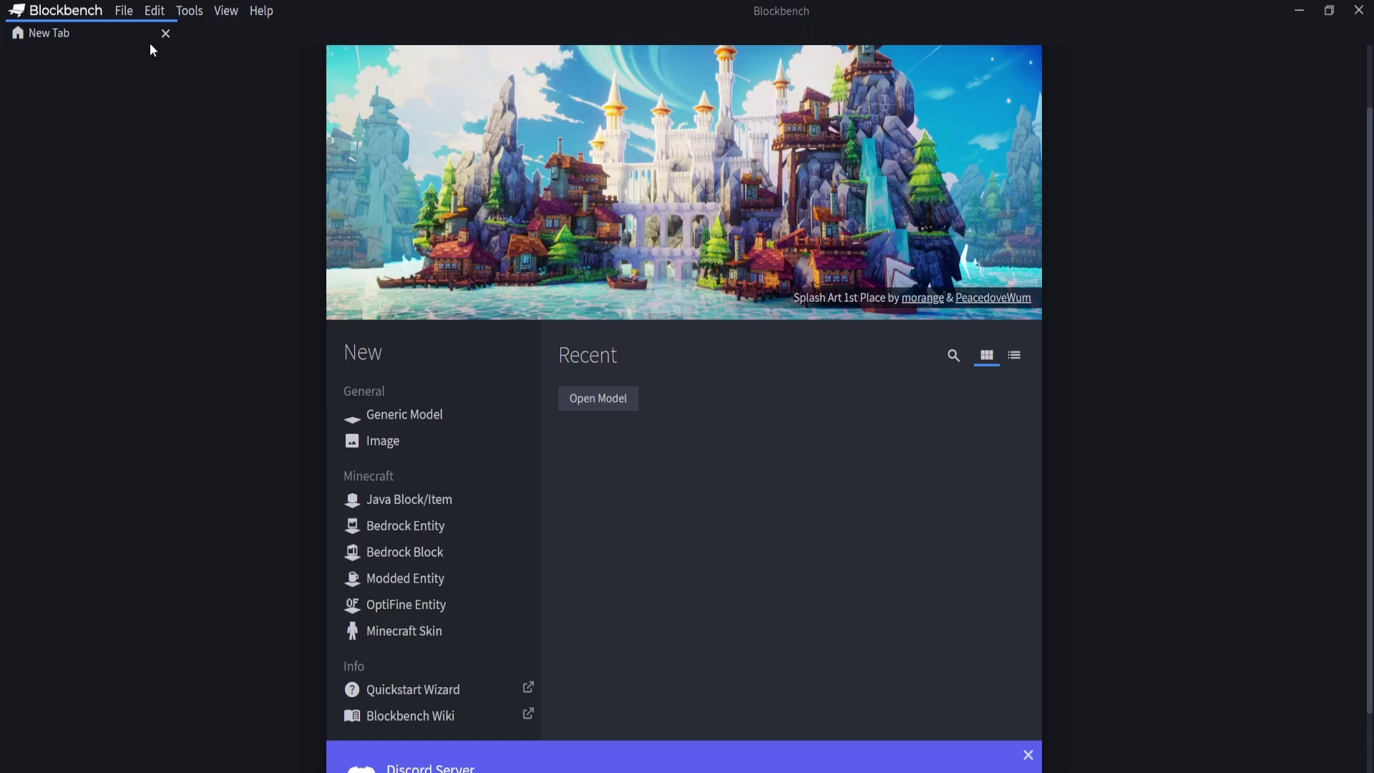
Step: Install the Minecraft Block Wizard plugin and close the plugin manager
click(124, 11)
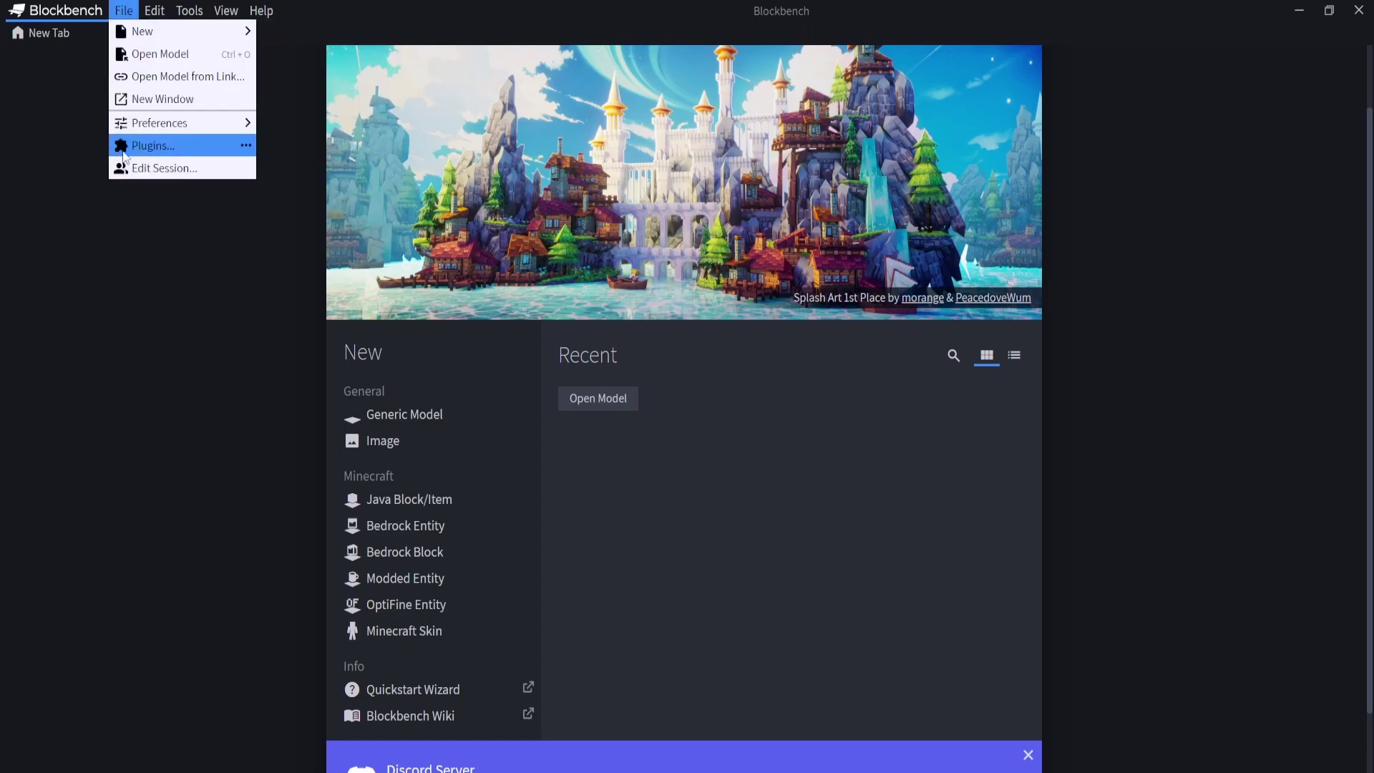
click(206, 147)
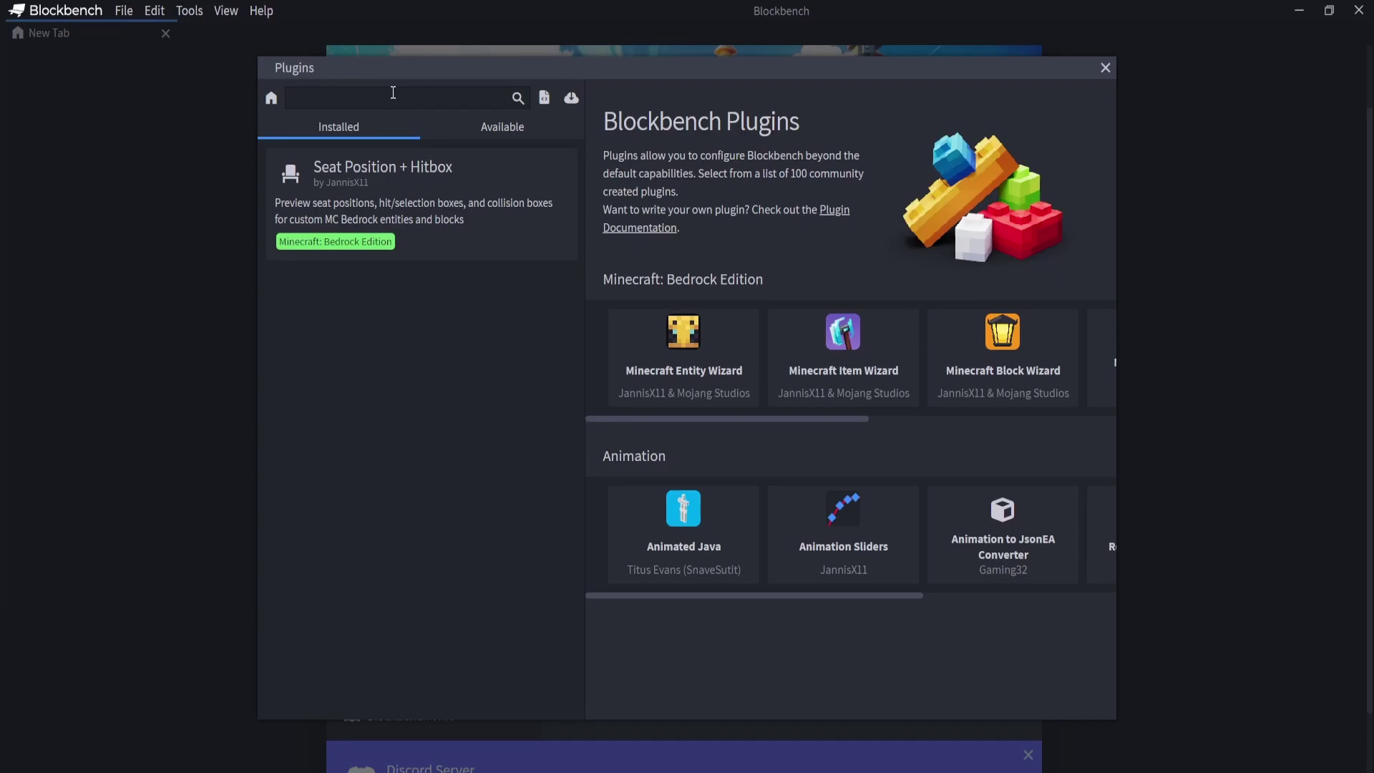
click(966, 355)
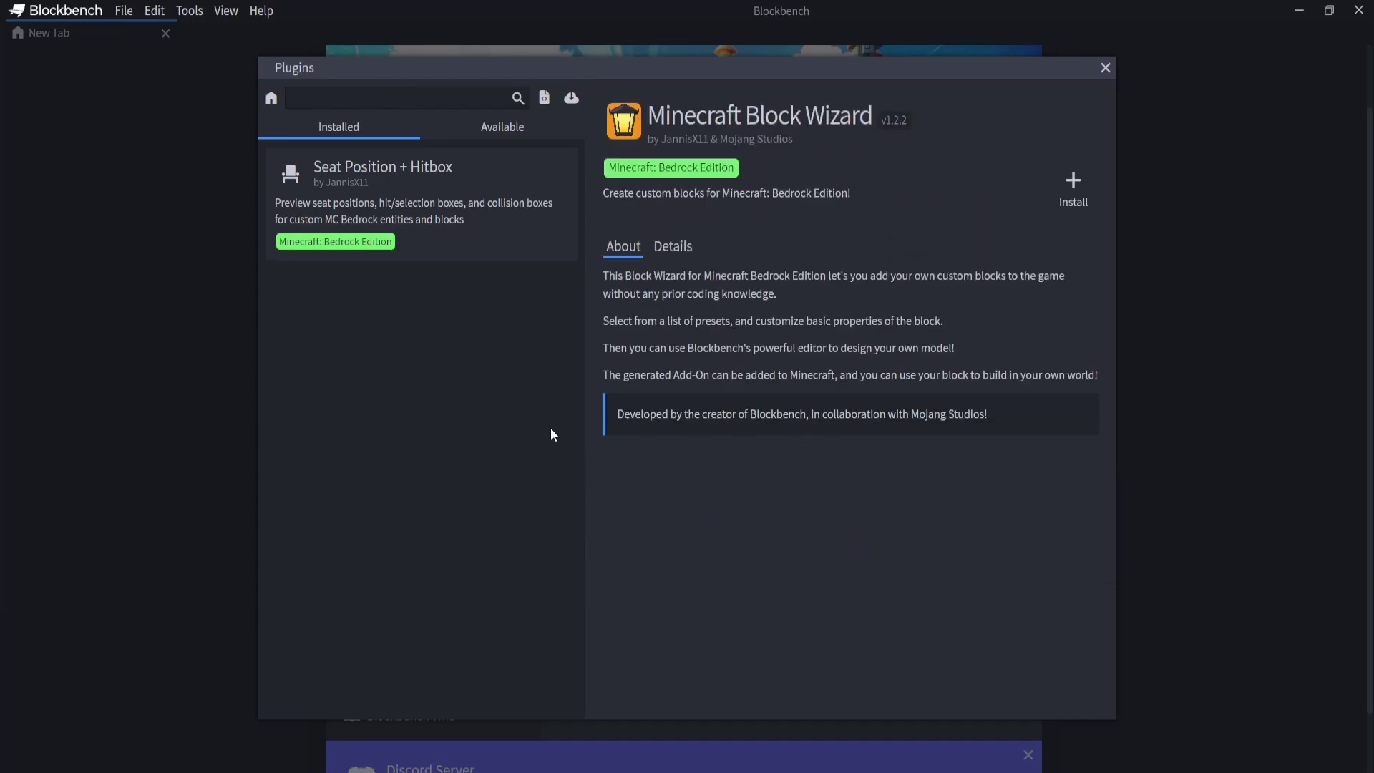
click(1074, 187)
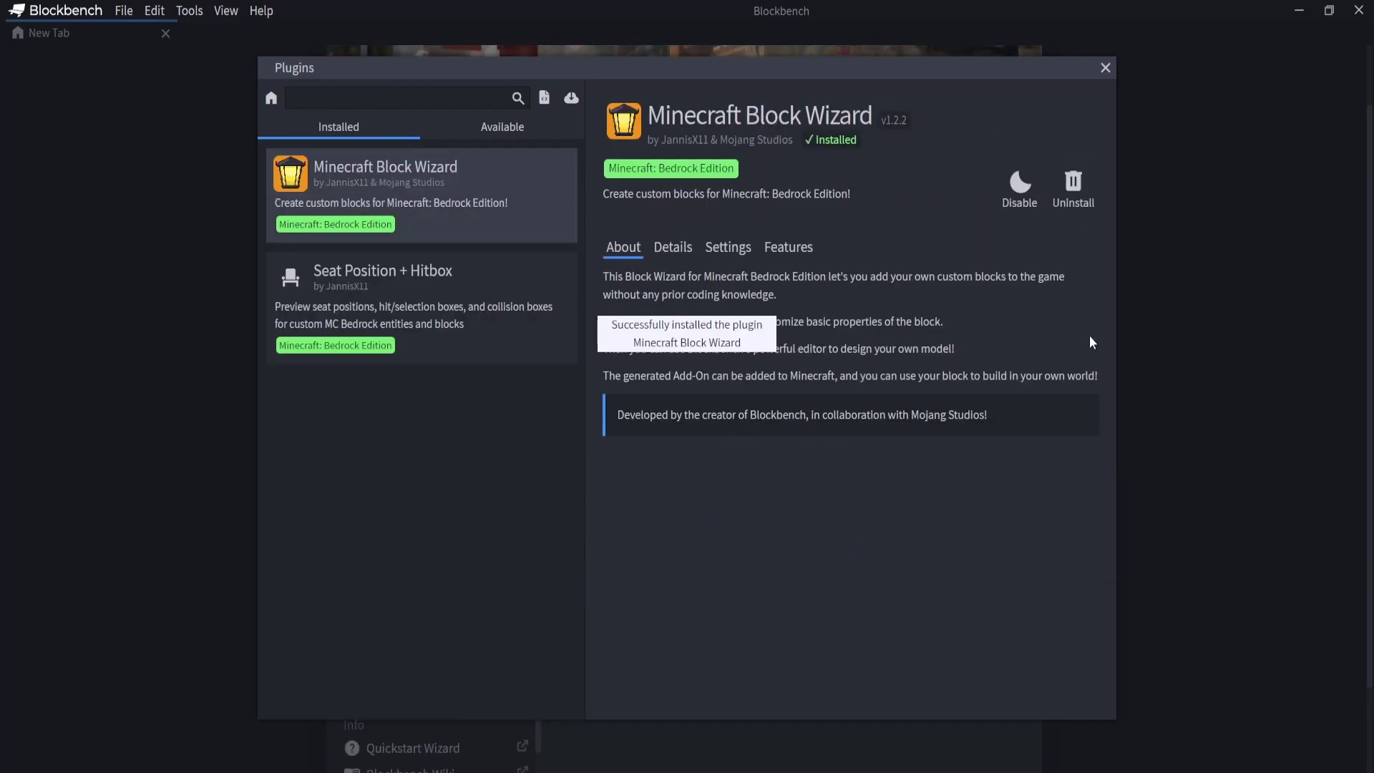
click(1197, 308)
Step: Start creating a new custom block with the Minecraft Block Wizard
scroll(1037, 472, down, 2)
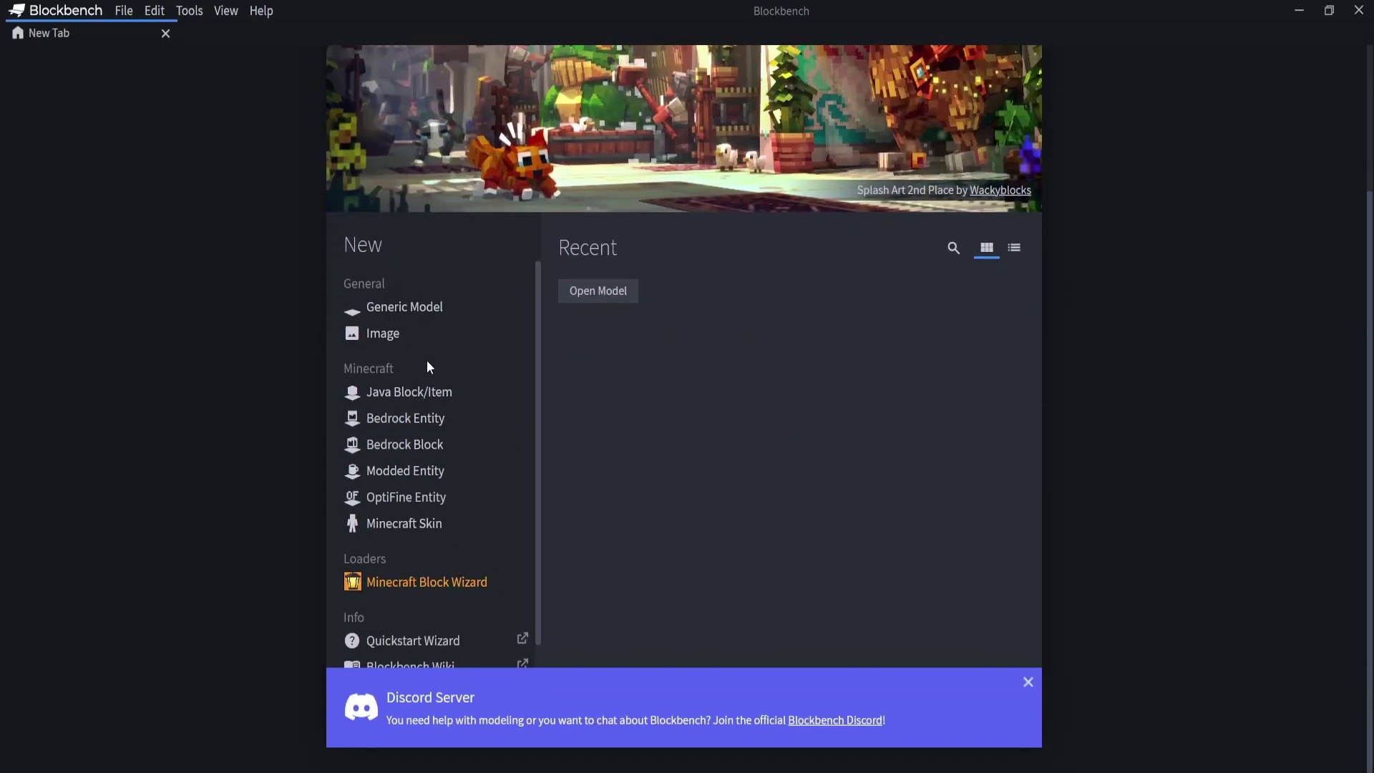
click(390, 591)
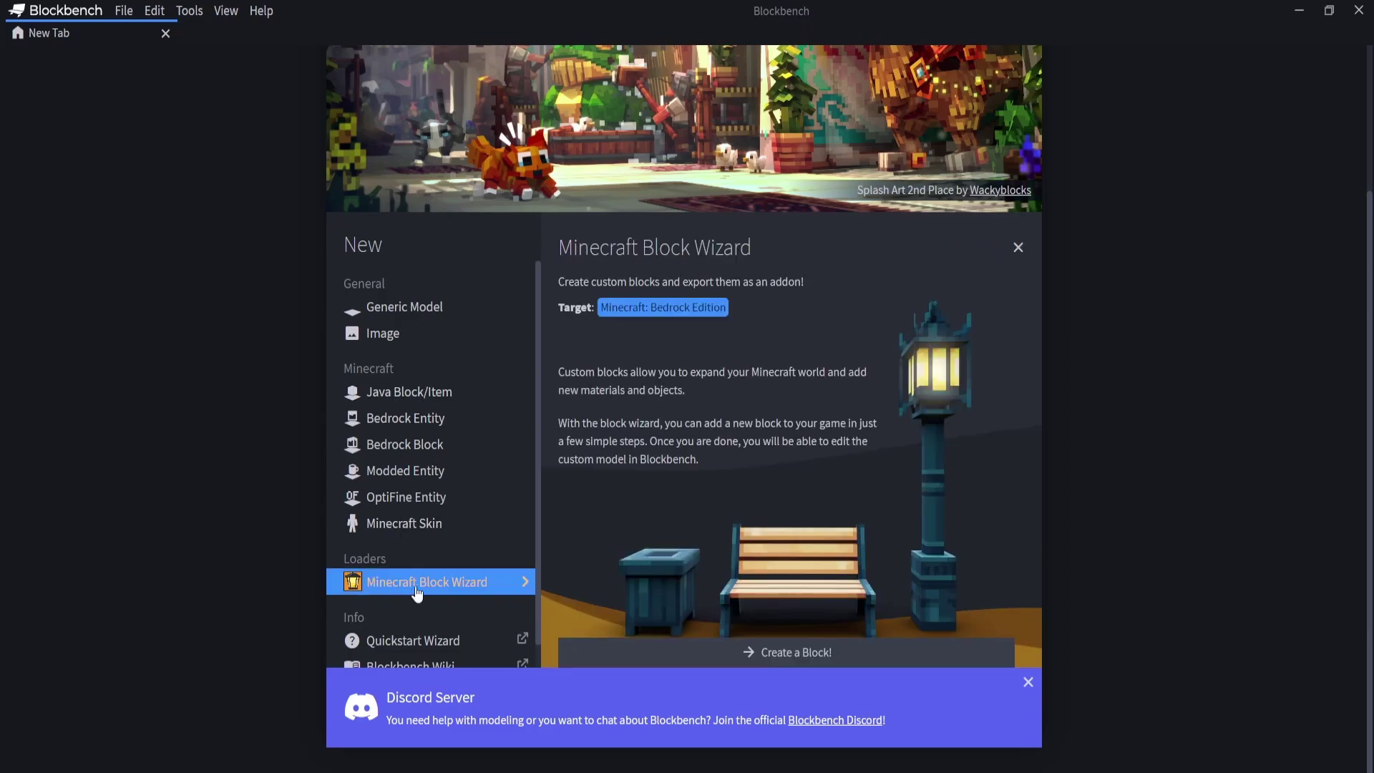
click(793, 662)
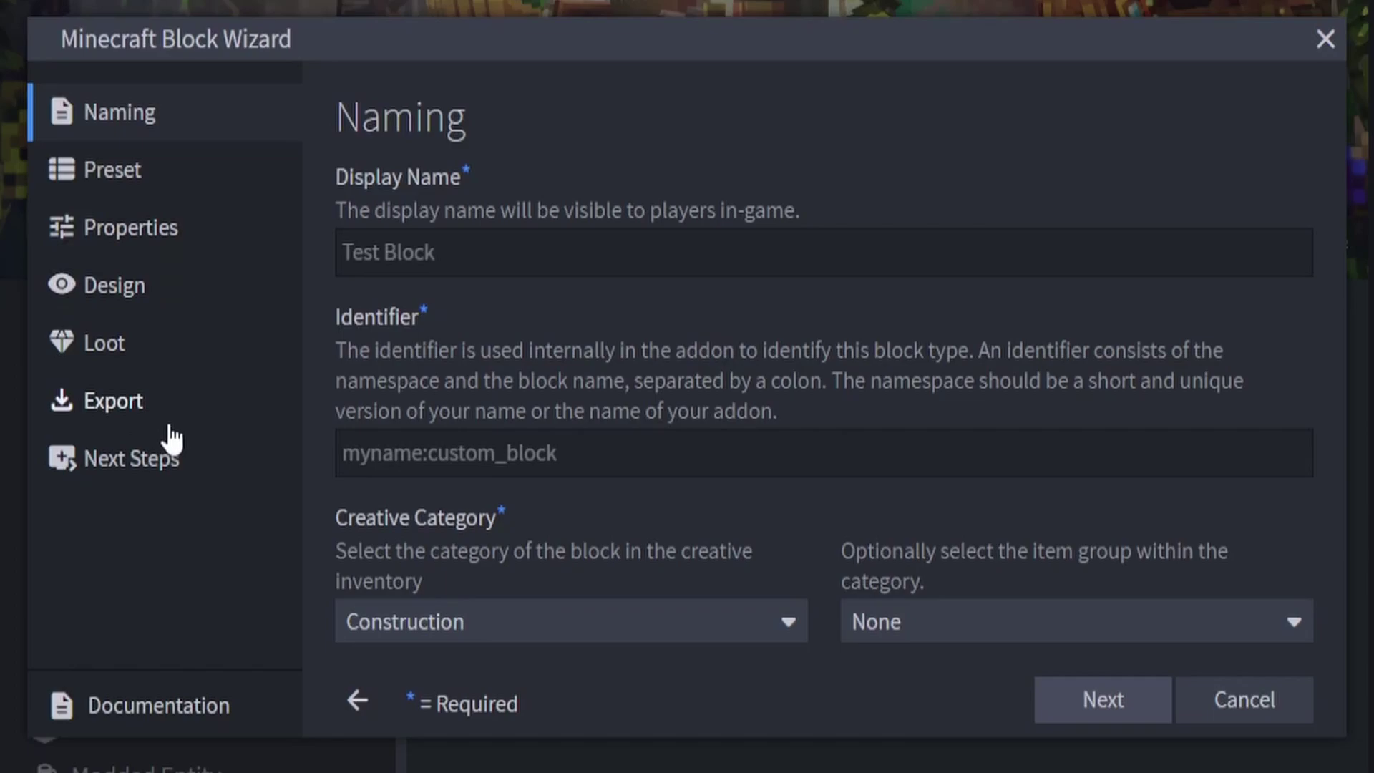
Step: Set the block's display name to Half Log
click(564, 263)
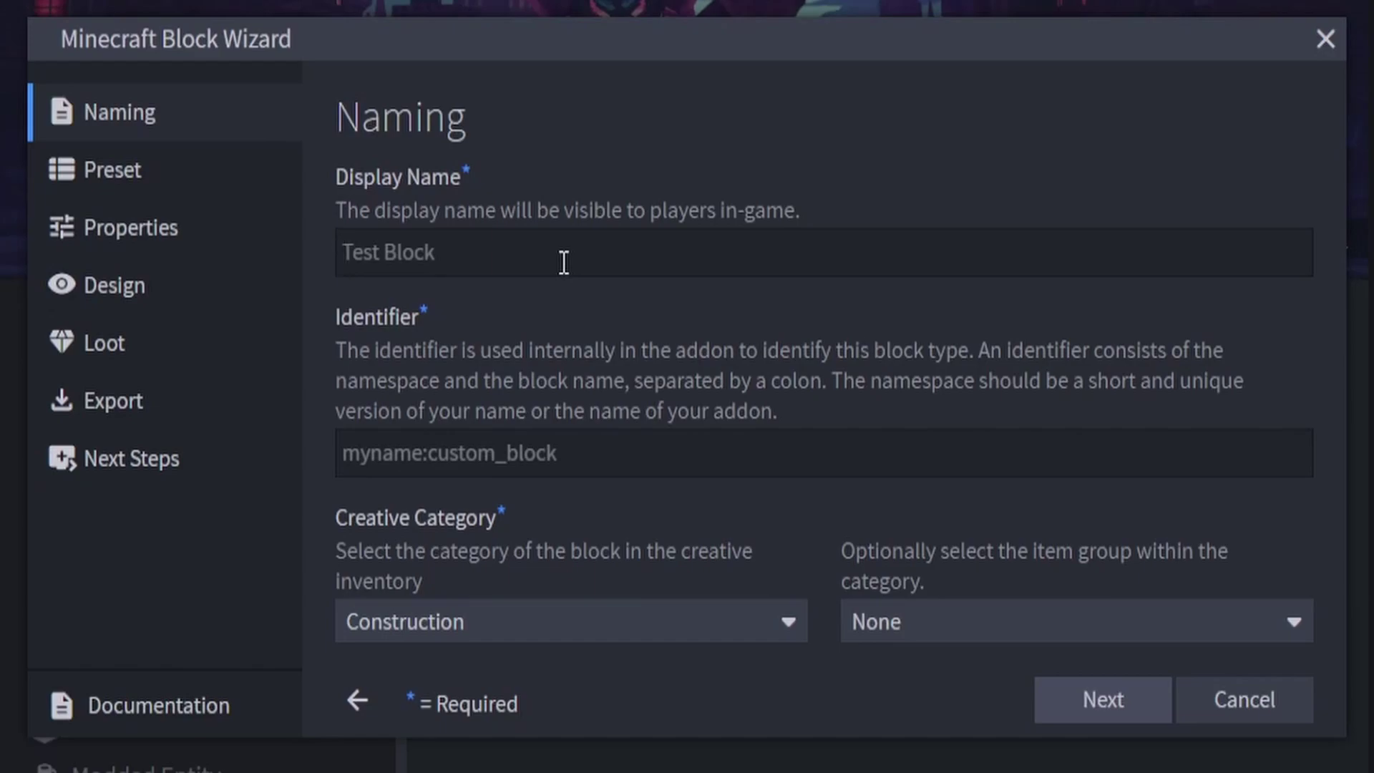
text(Hal)
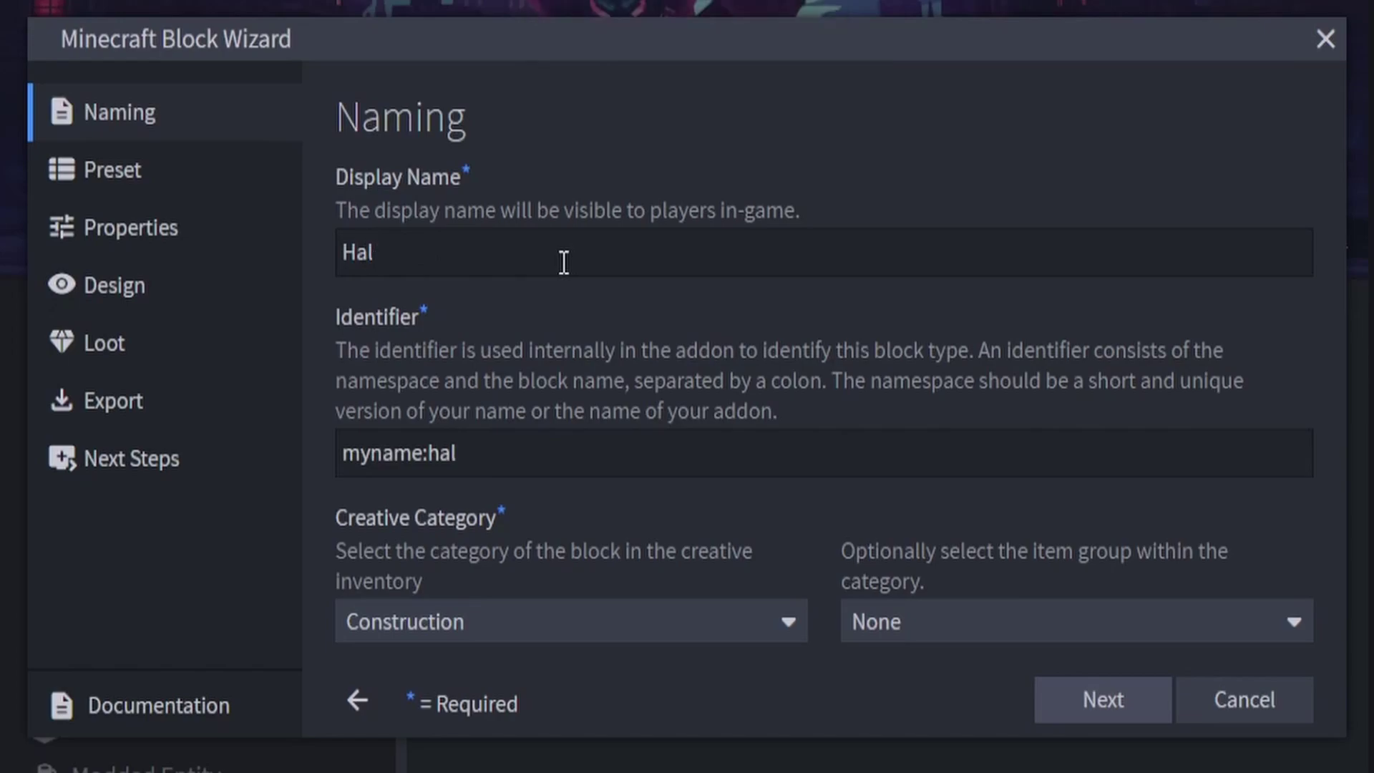
text(f)
key(Caps_Lock)
text(L)
key(Caps_Lock)
text(og)
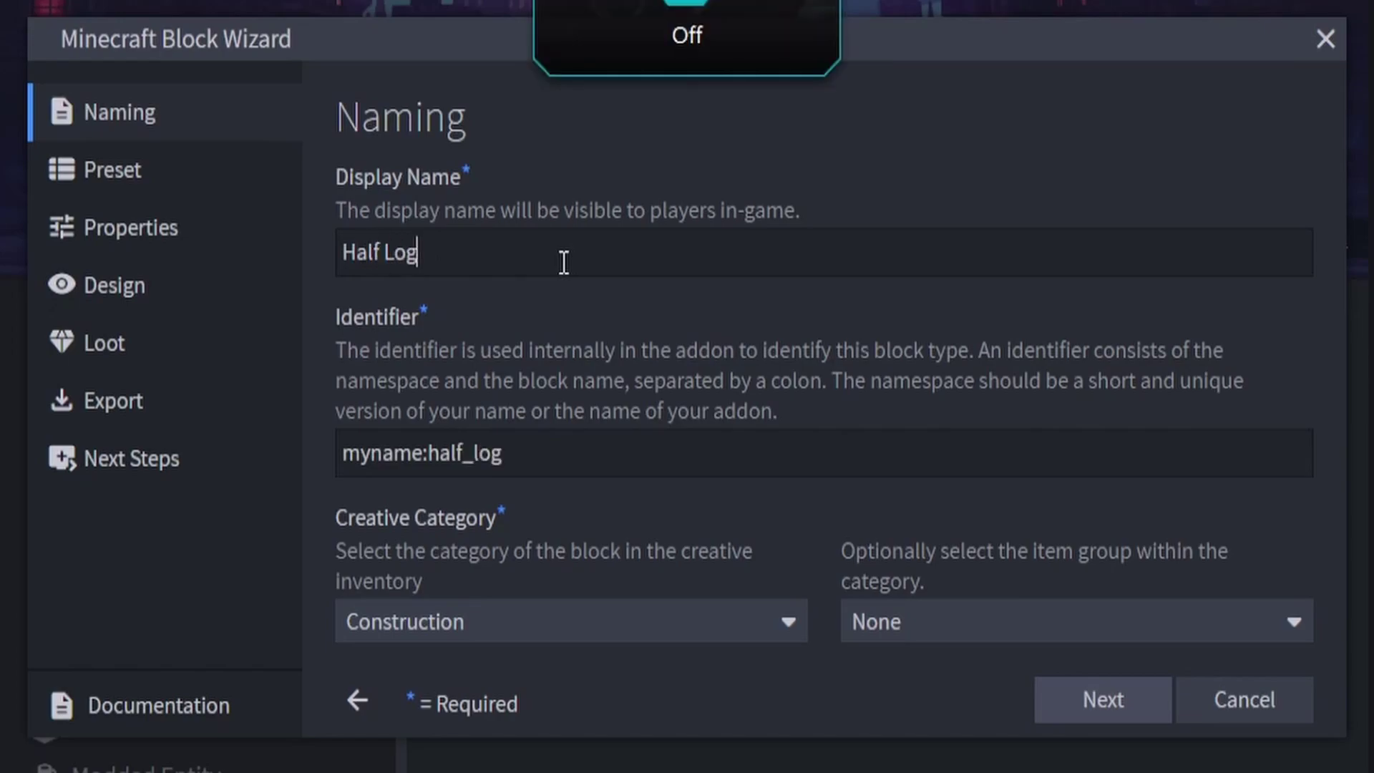
Step: Replace the identifier's namespace with soulless so the identifier reads soulless:half_log
double_click(421, 458)
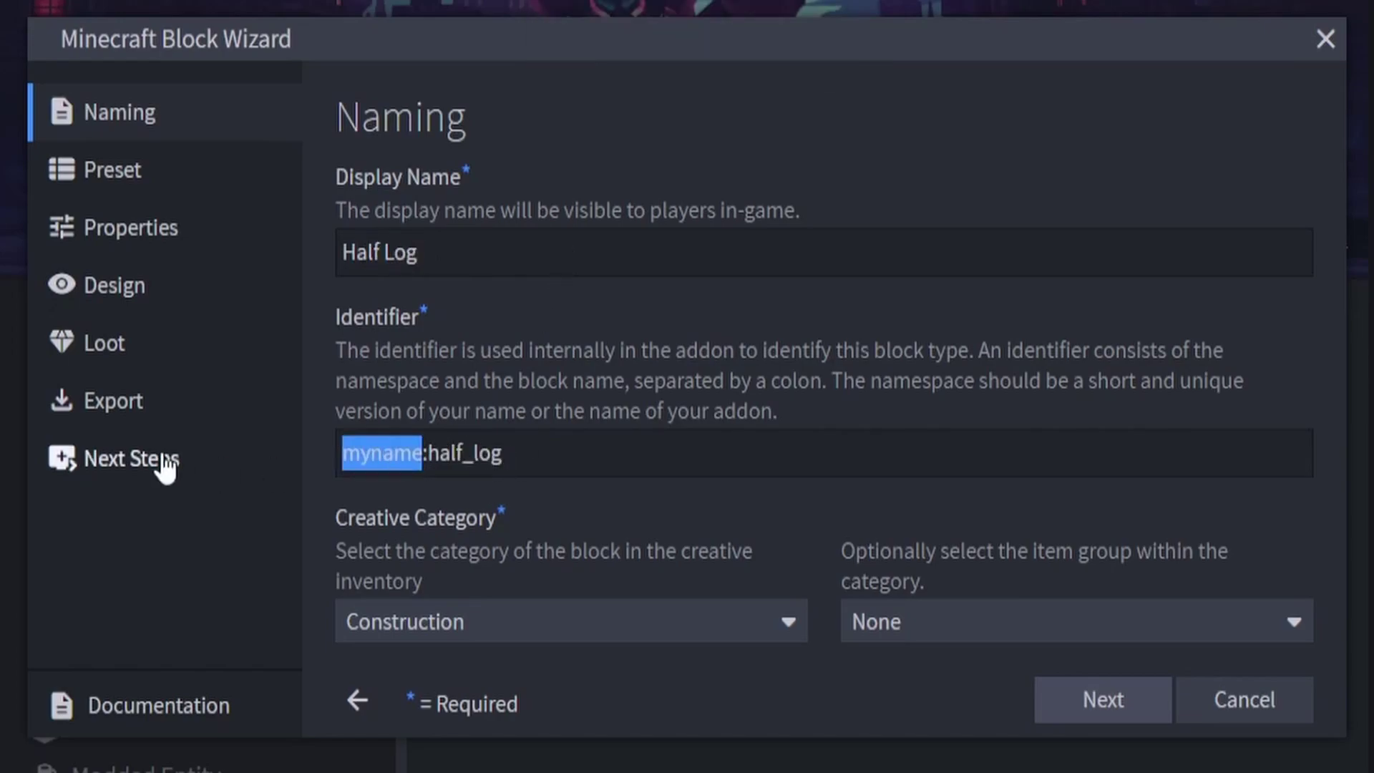
key(BackSpace)
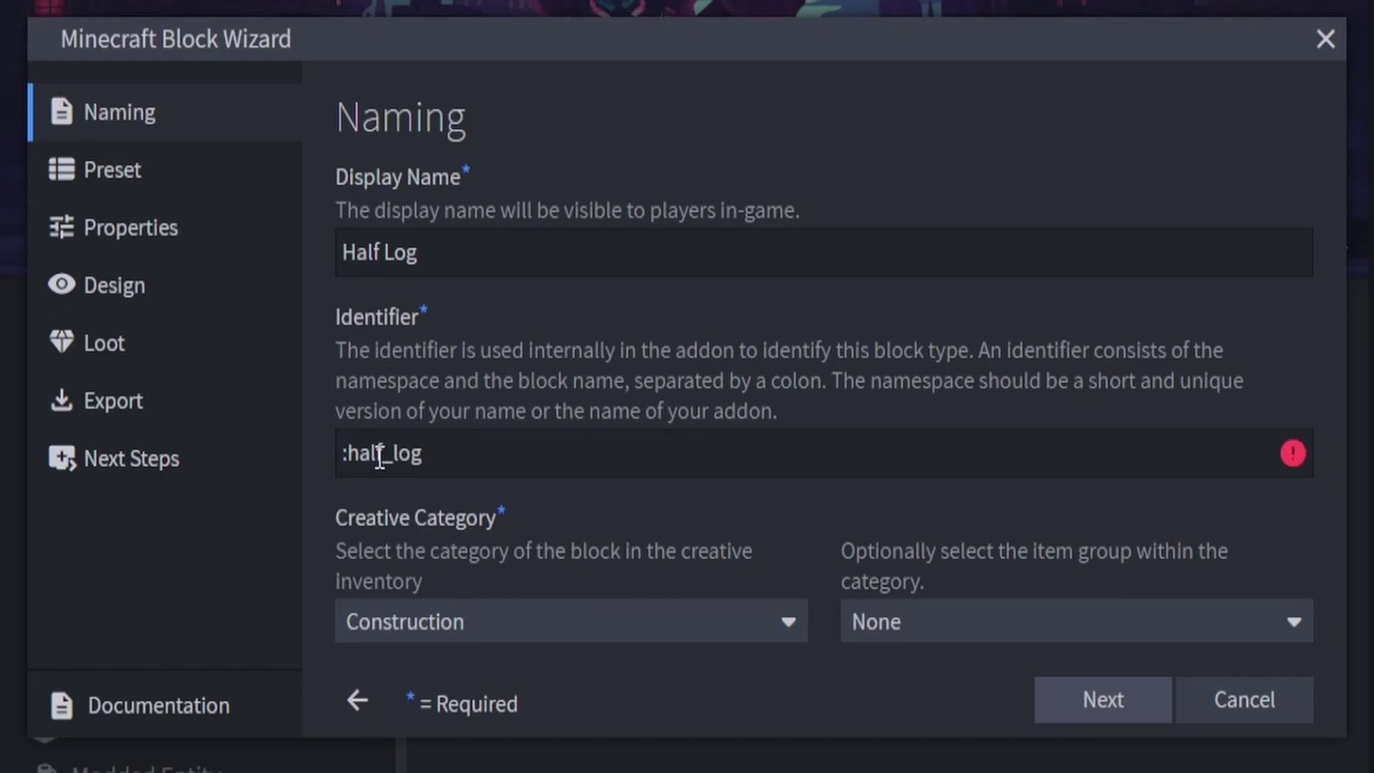
text(soulless)
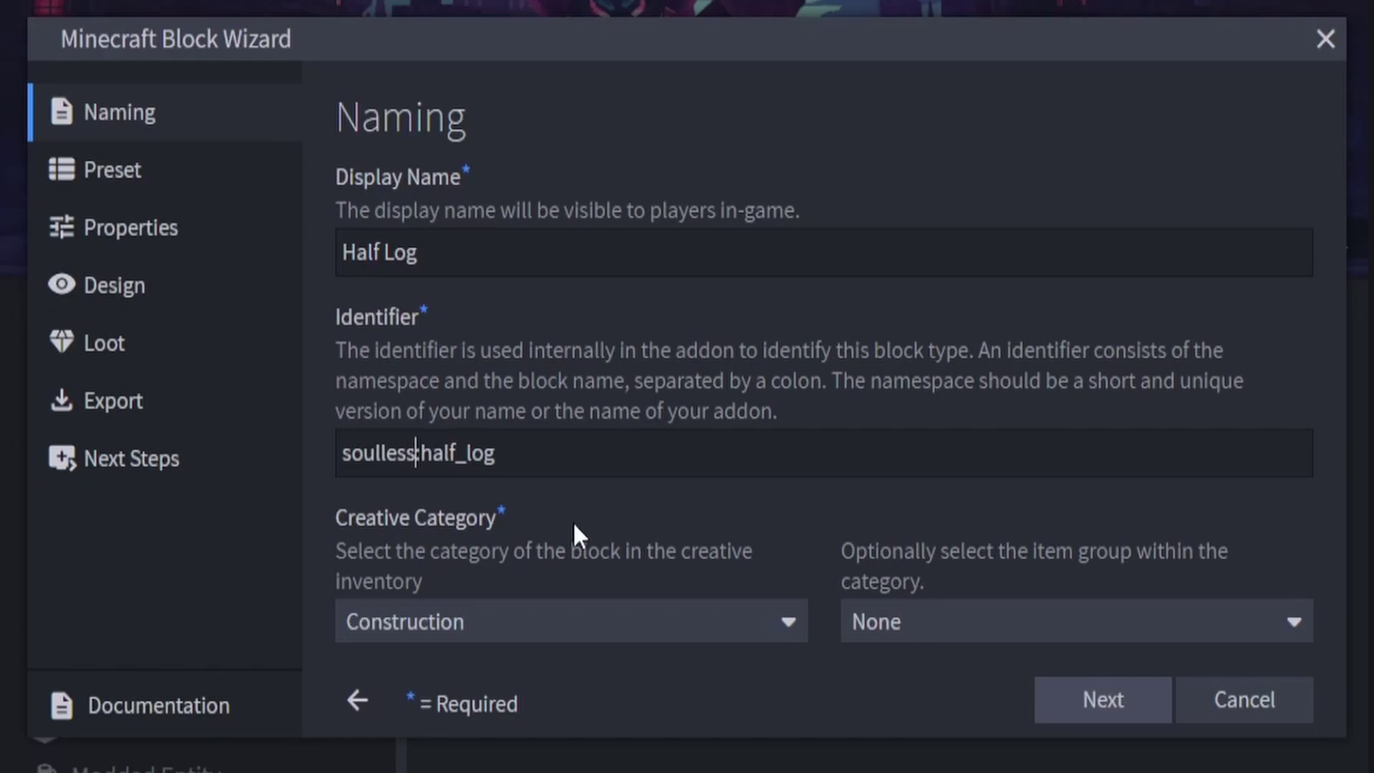
click(533, 465)
key(ctrl+a)
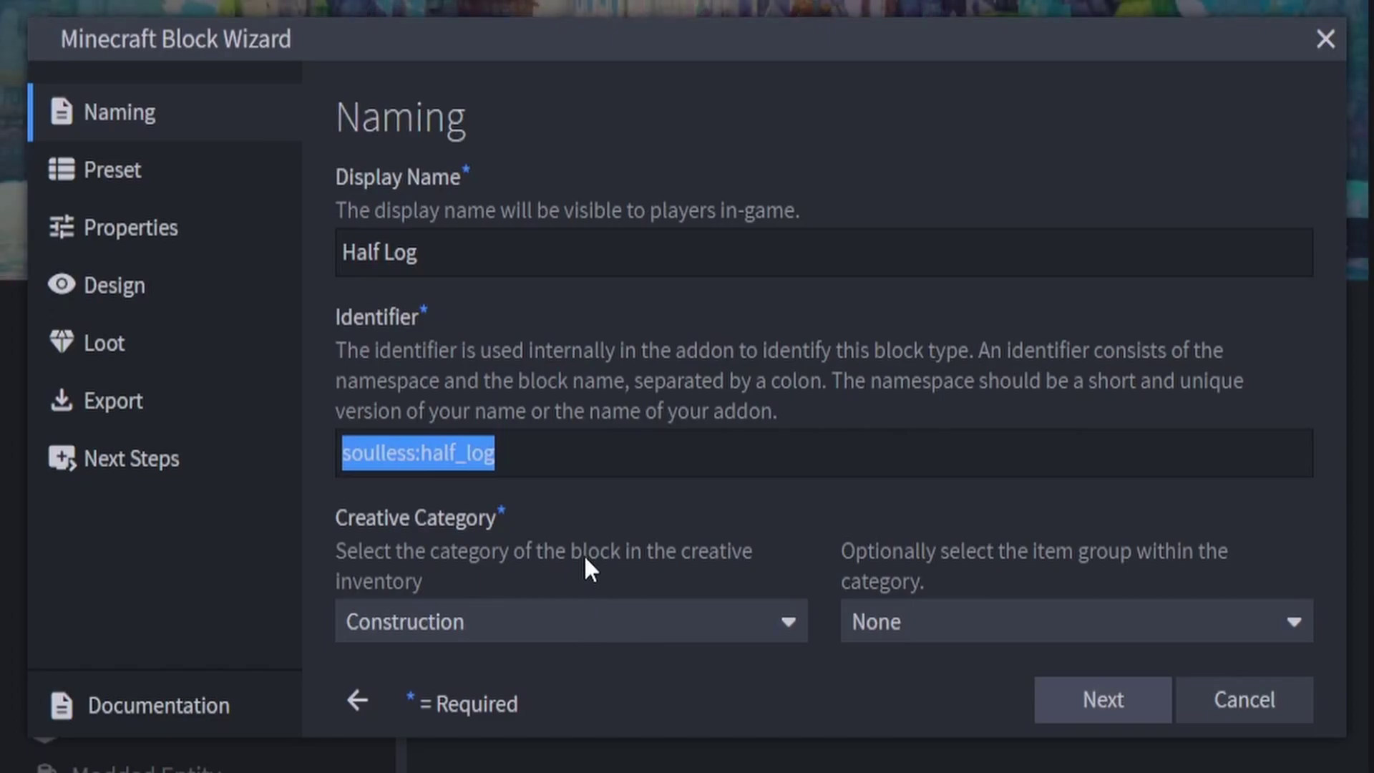
Step: Set the block's creative category to Nature and its item group to Logs
click(535, 613)
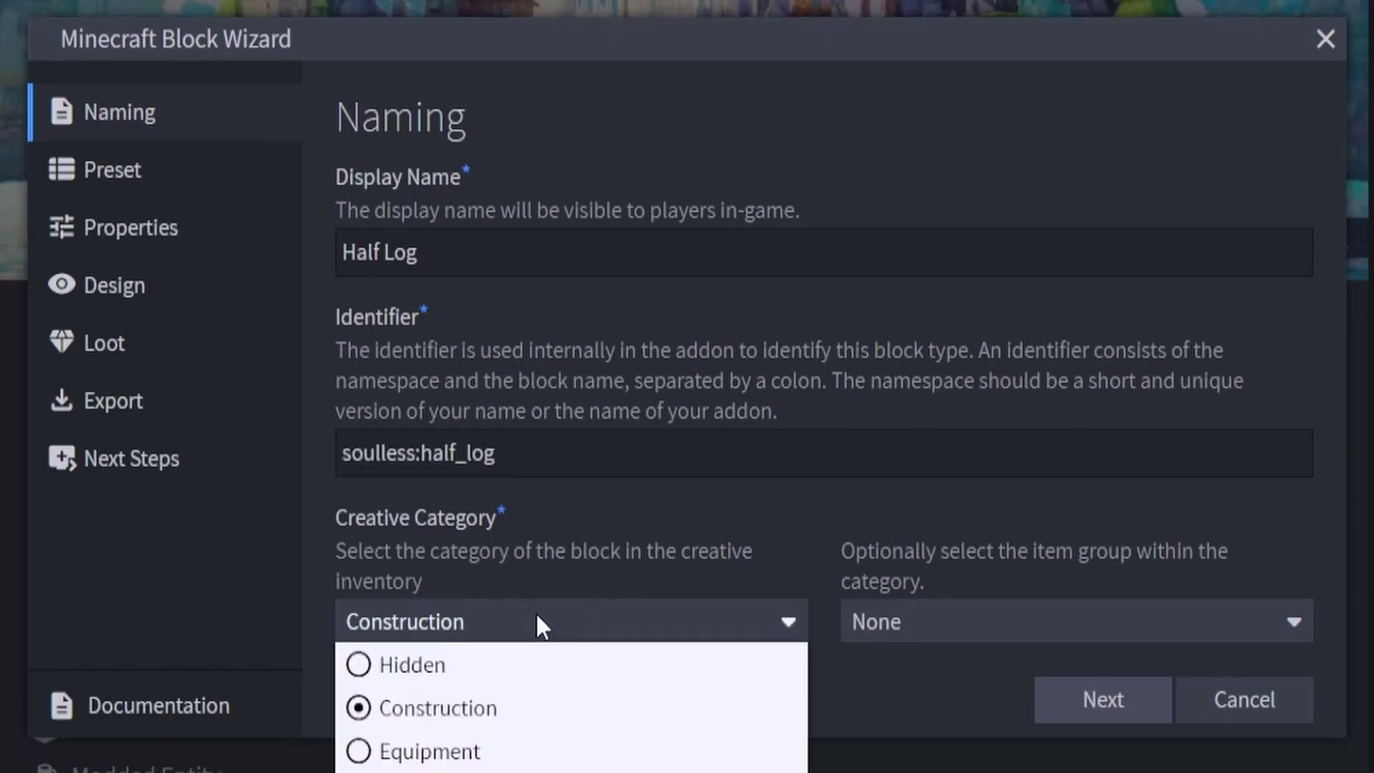
click(501, 772)
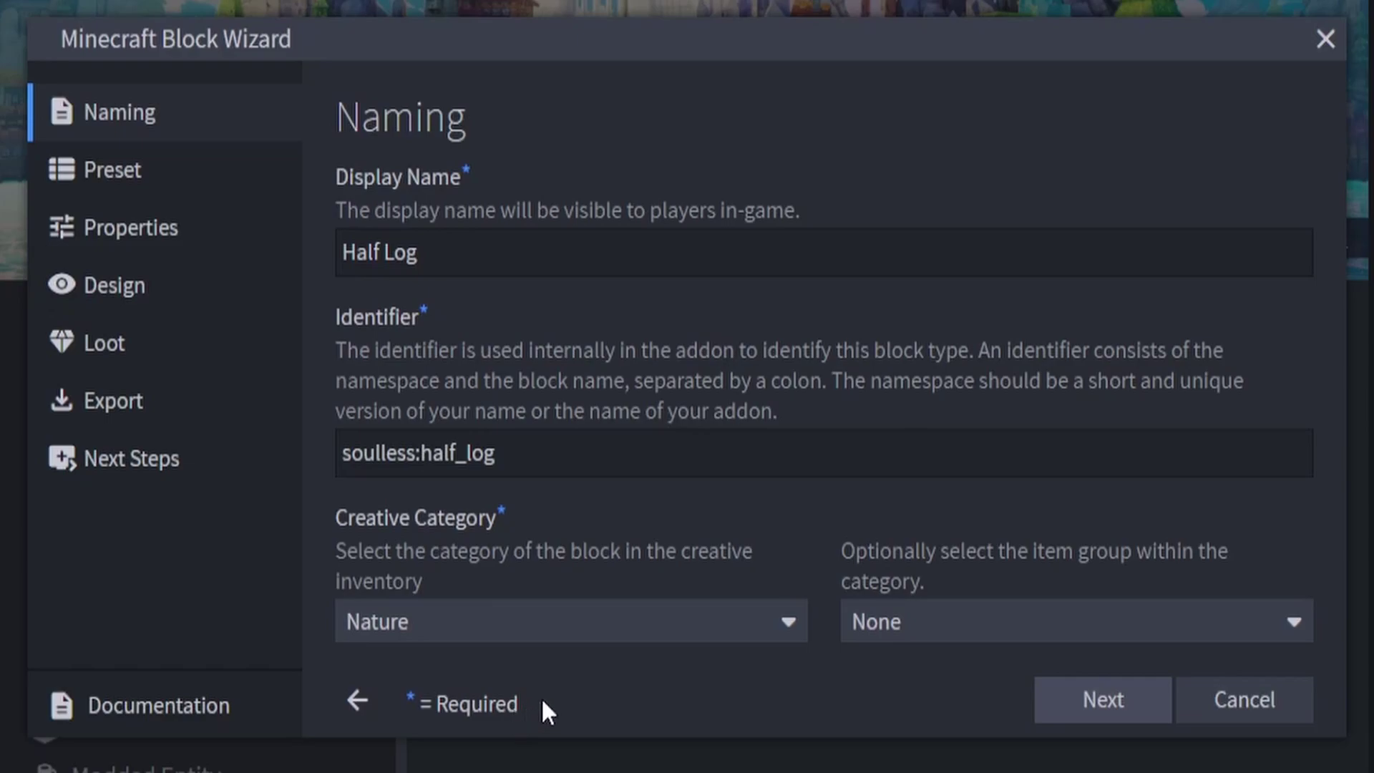
click(644, 628)
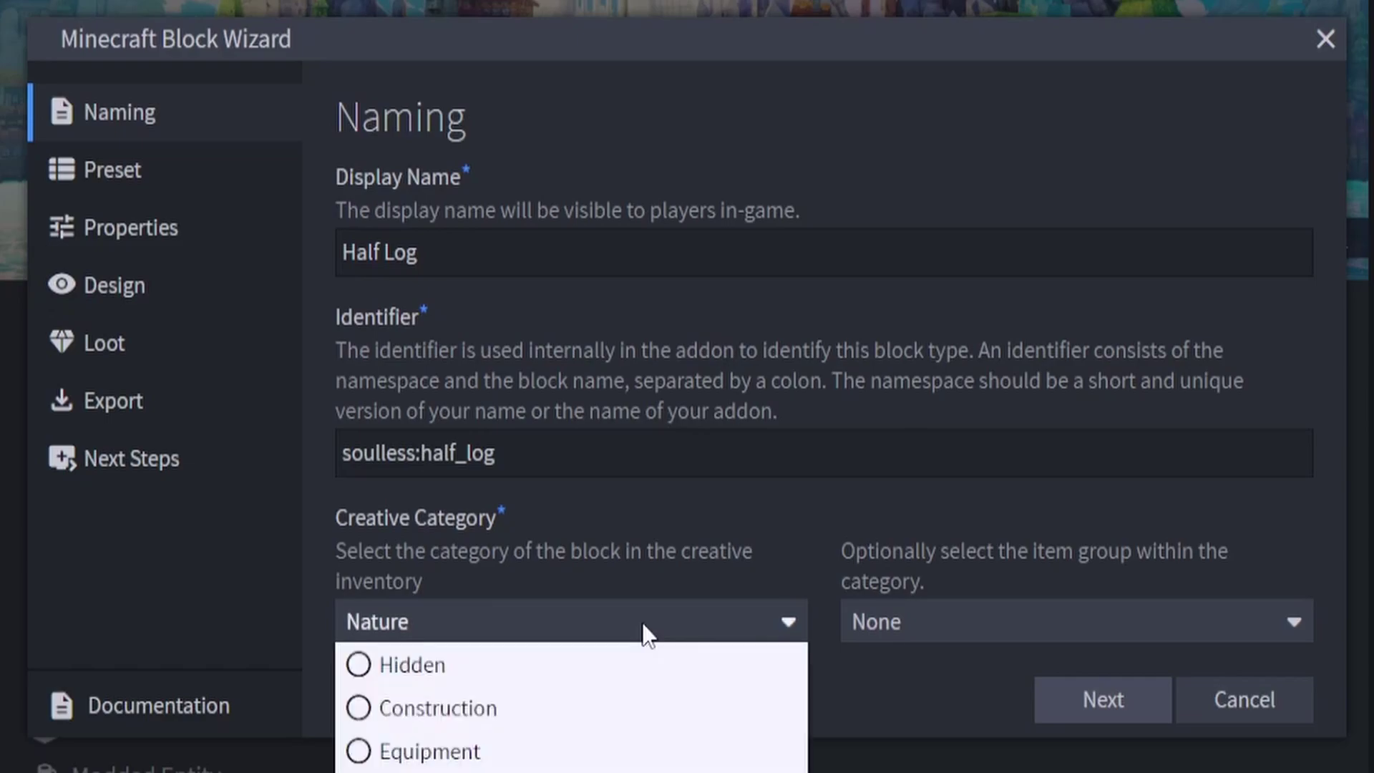
click(570, 624)
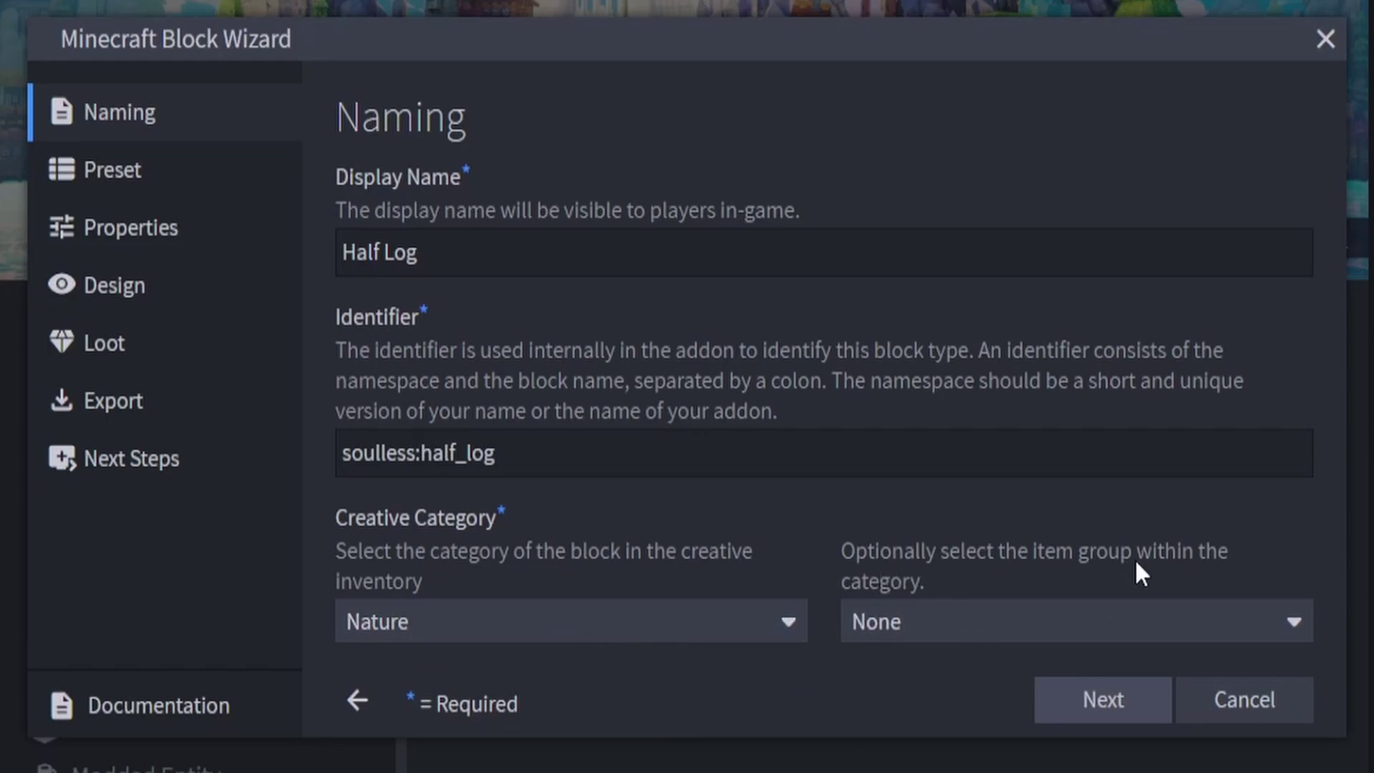
click(963, 614)
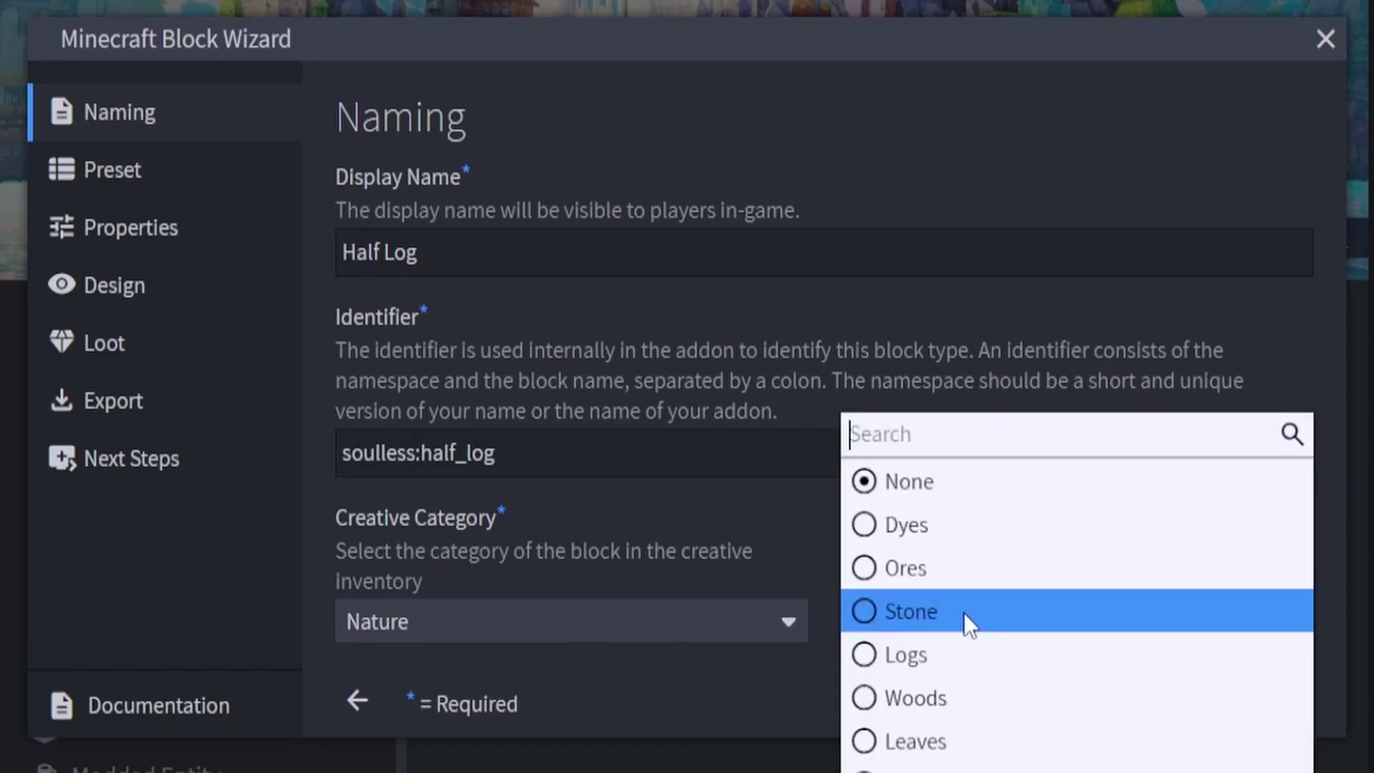
click(986, 663)
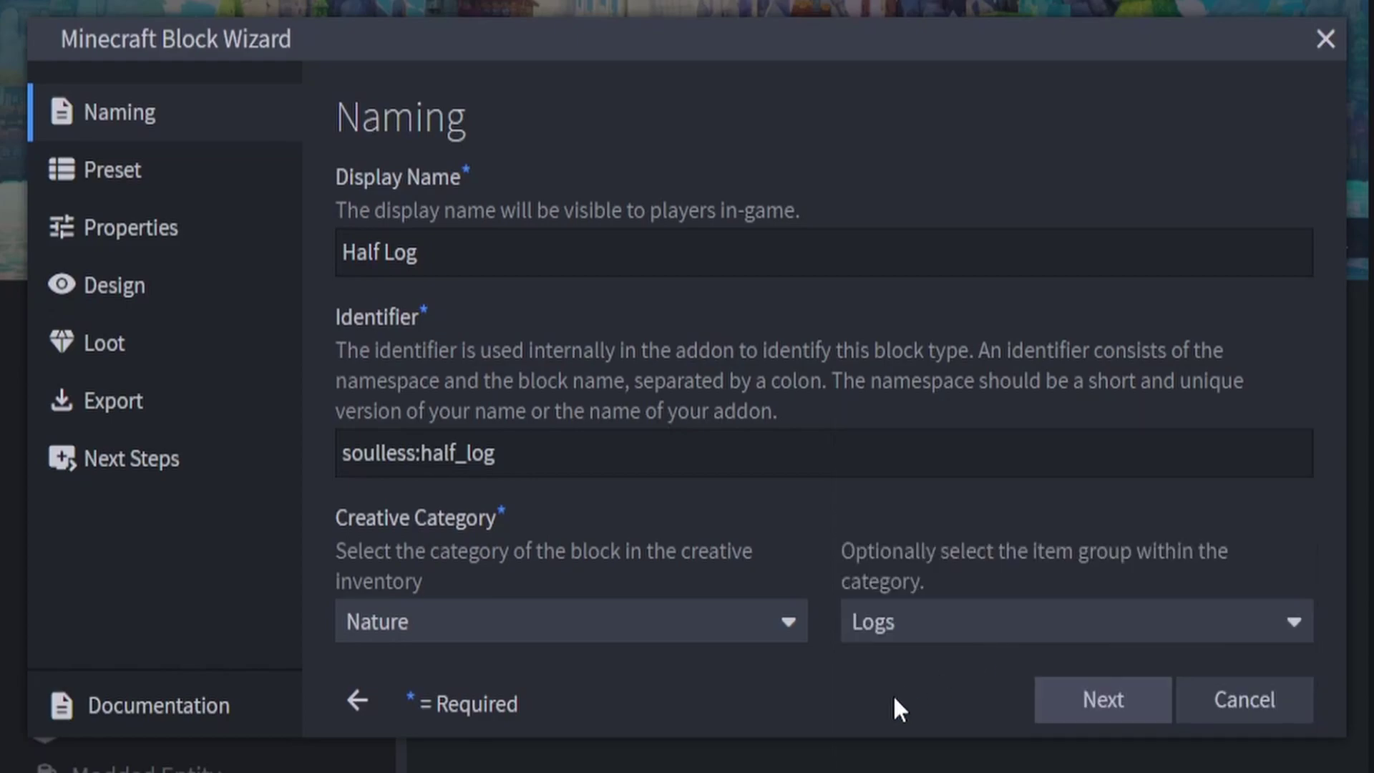
Step: Choose the Log preset for the block and continue to its properties
click(1061, 710)
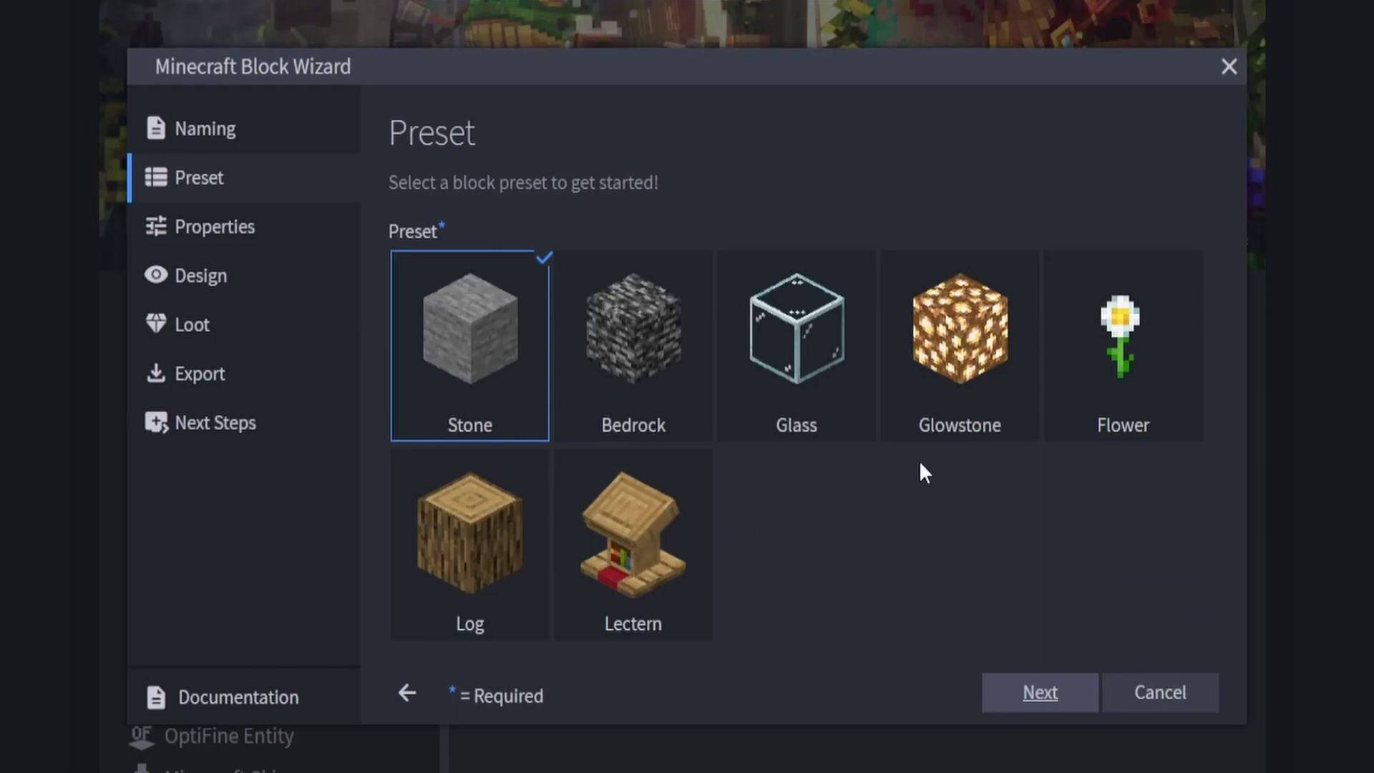
click(452, 599)
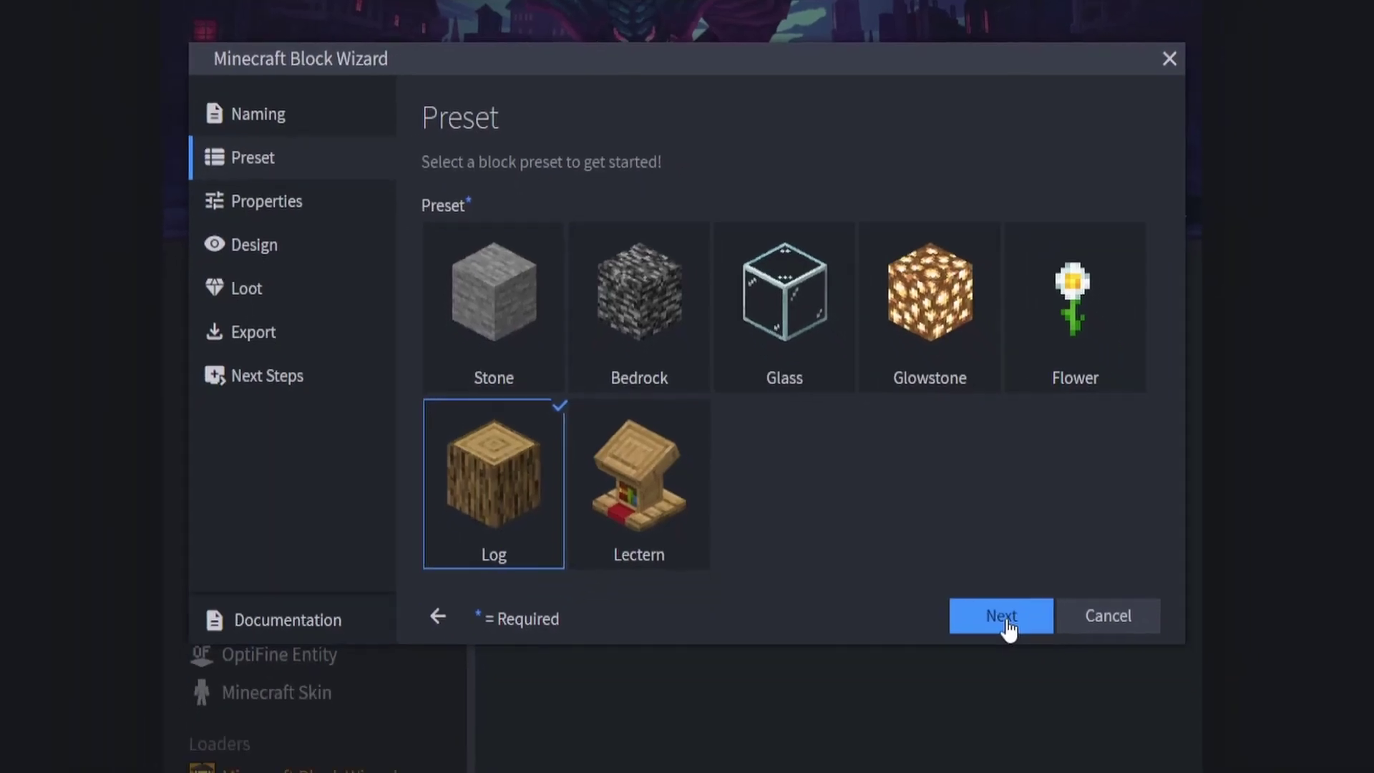
click(1005, 620)
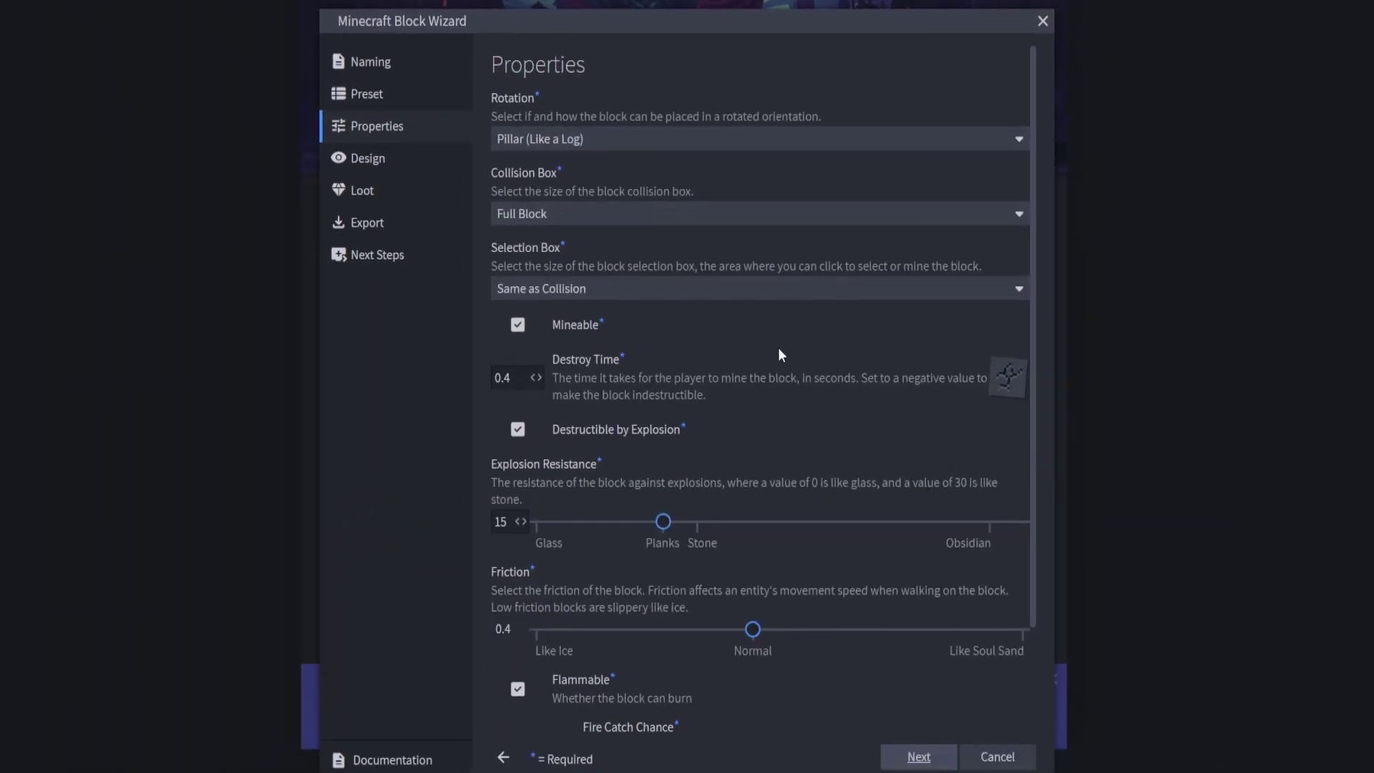
Step: Select Pillar (Like a Log) as the block's rotation type
scroll(780, 351, down, 2)
scroll(778, 351, up, 2)
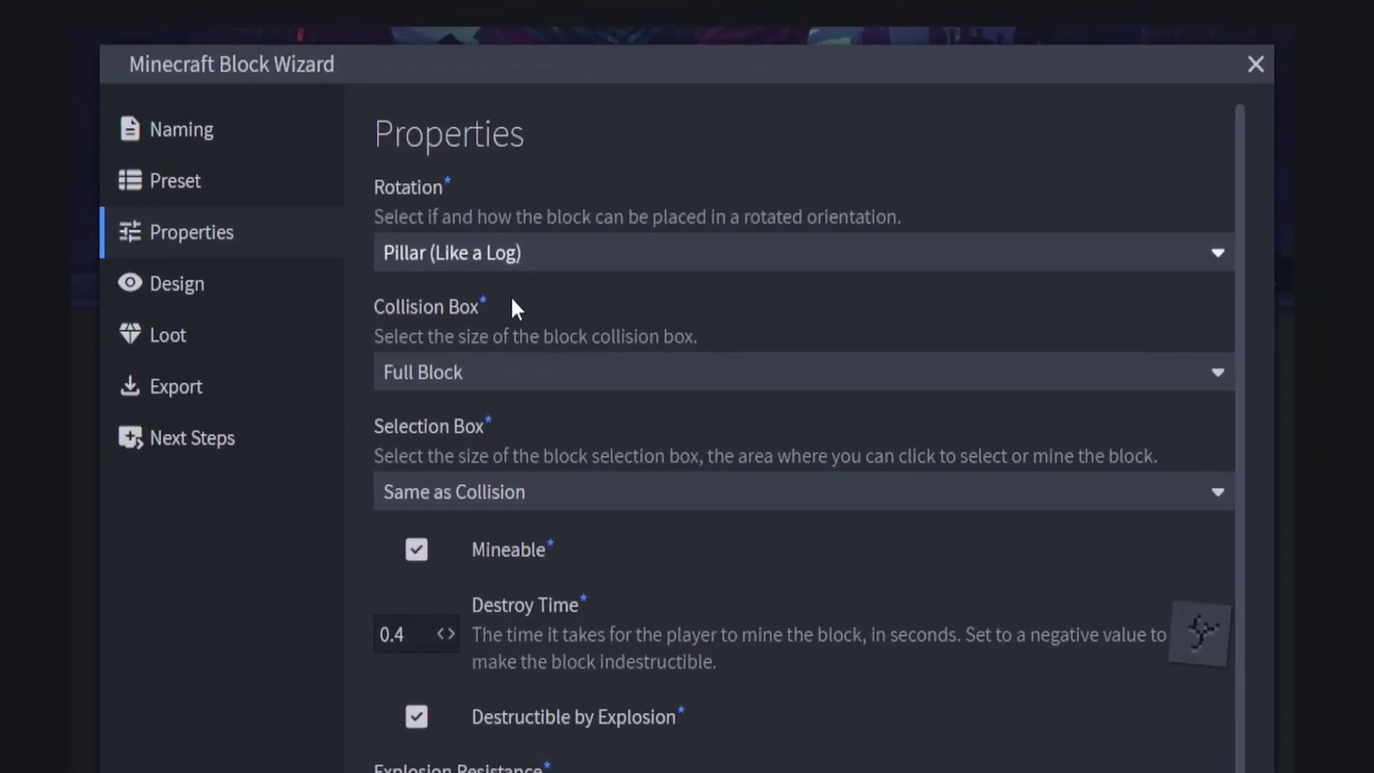
click(537, 257)
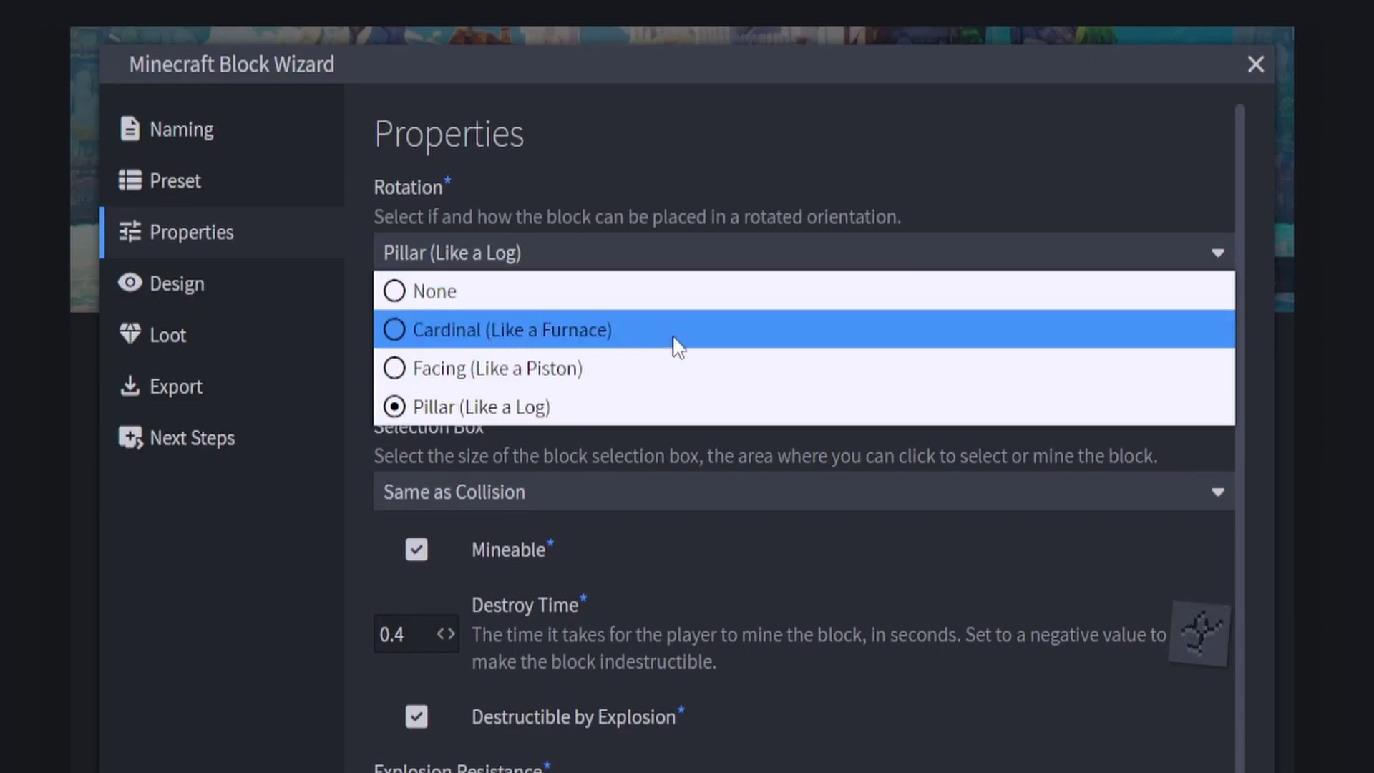
click(641, 410)
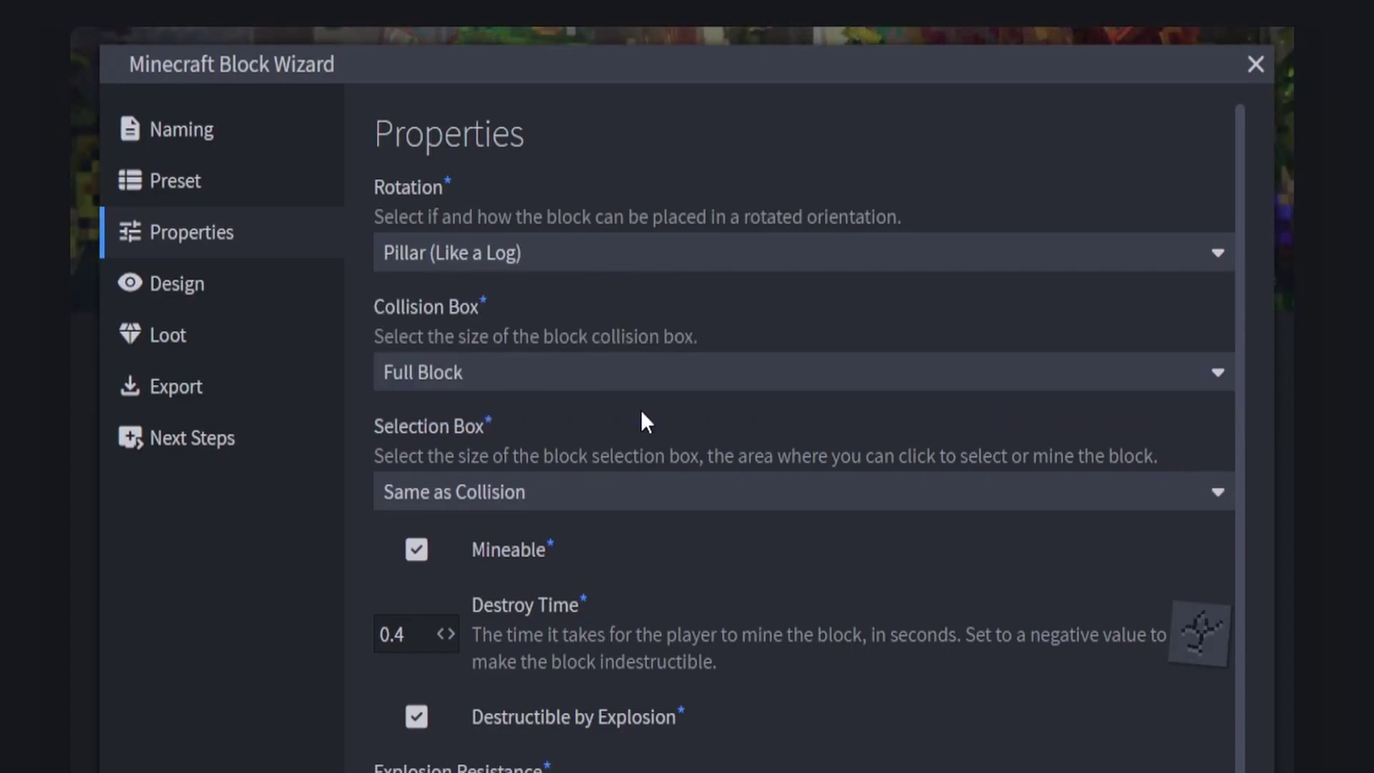